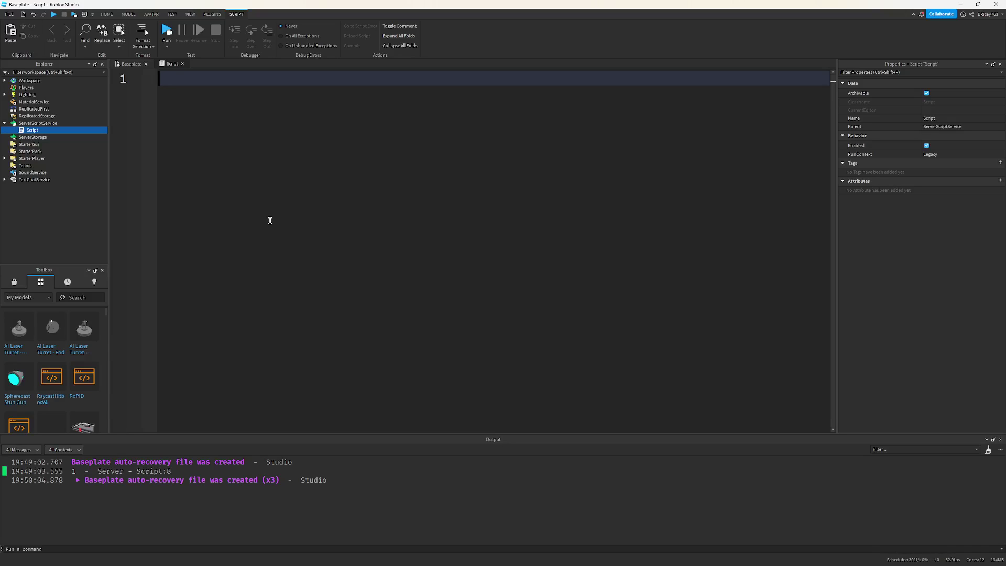
text(local)
text( cma)
- Declare locals camelCase, PascalCase, snake_case and Cursed_Case on lines 1–4, then bring up the Luau docs
key(BackSpace)
key(BackSpace)
text(amelC)
text(ase = nil)
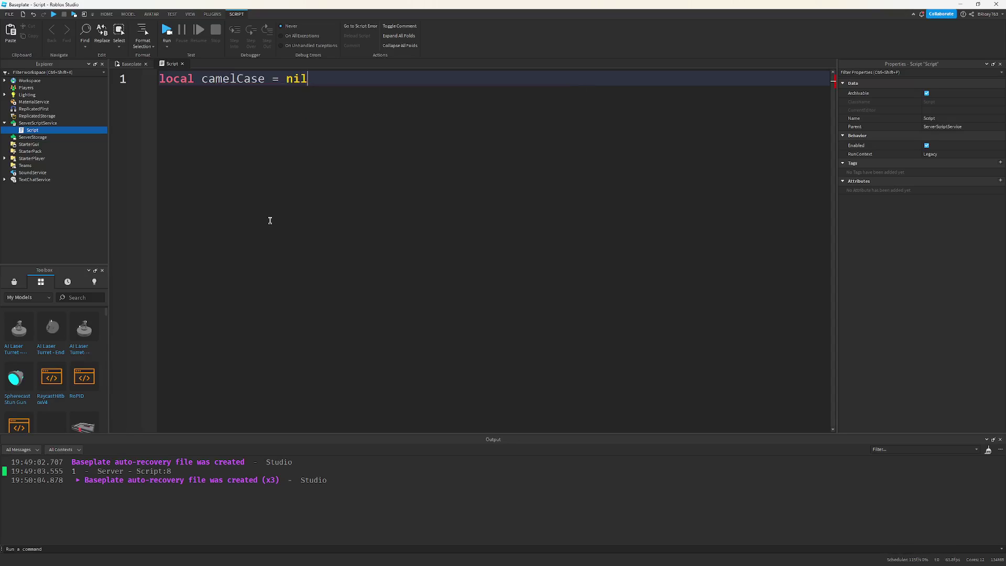
key(Return)
text(local )
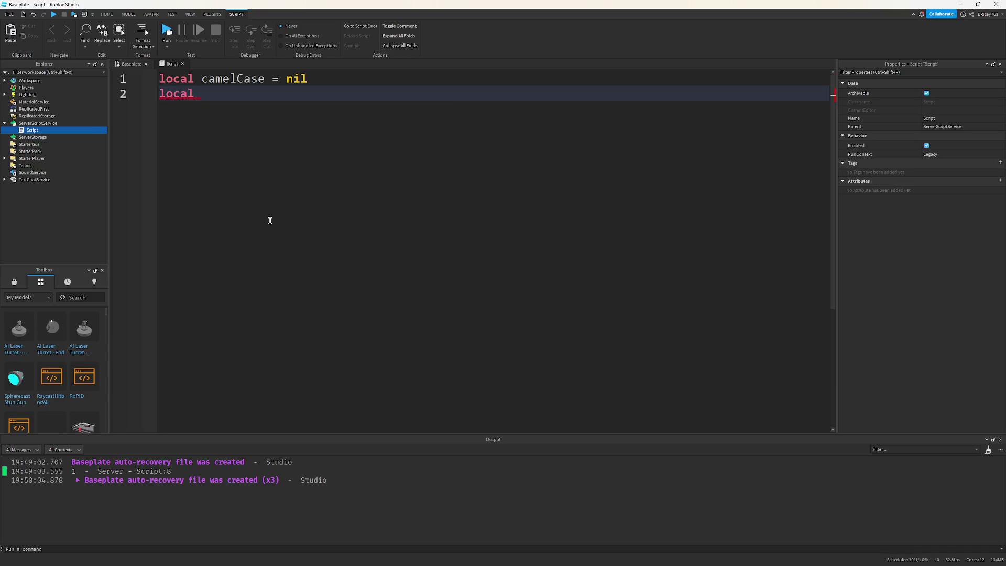
text(Pascal)
text(Case = )
text("")
key(Return)
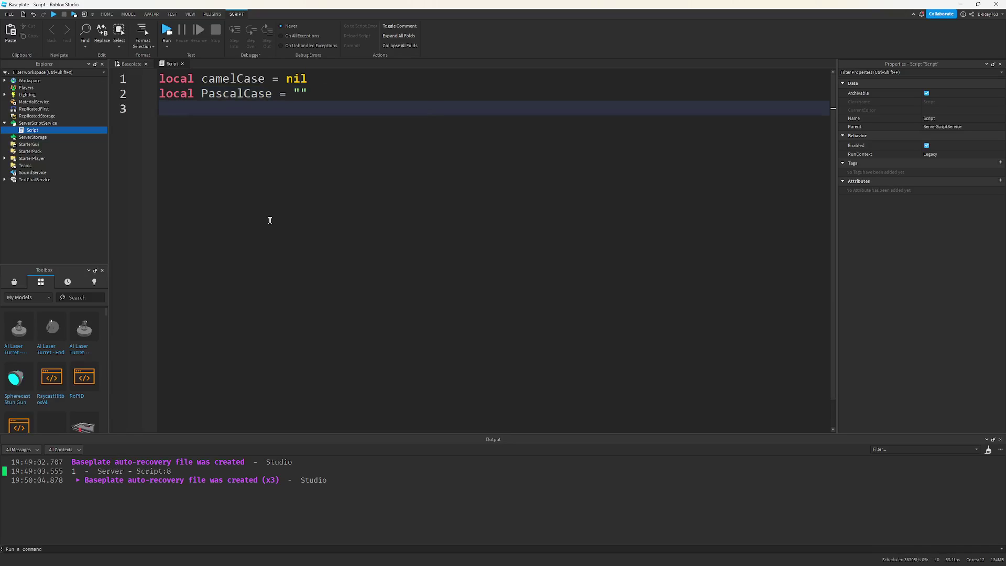
text(local )
text(snake_)
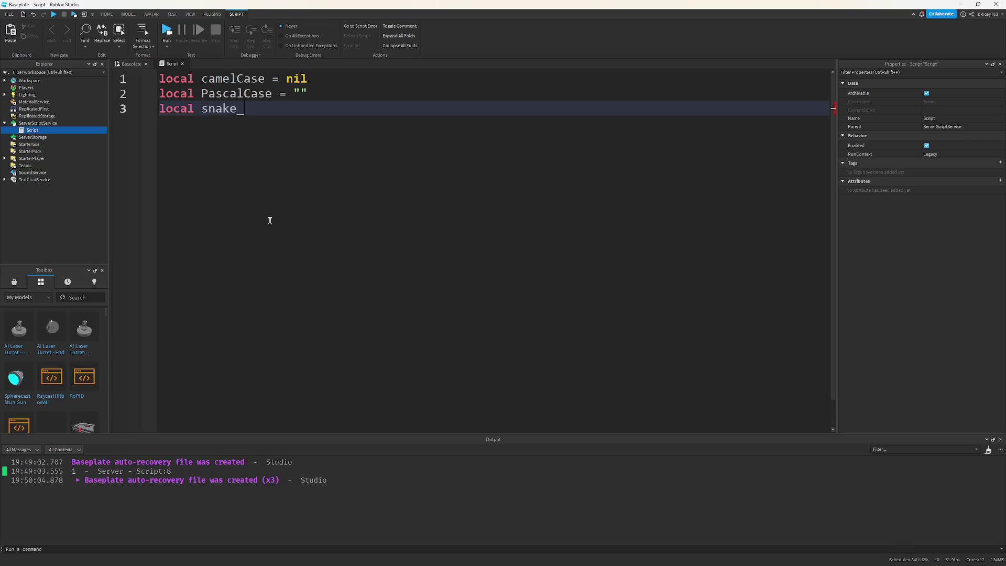
text(case =)
text( 1)
key(Return)
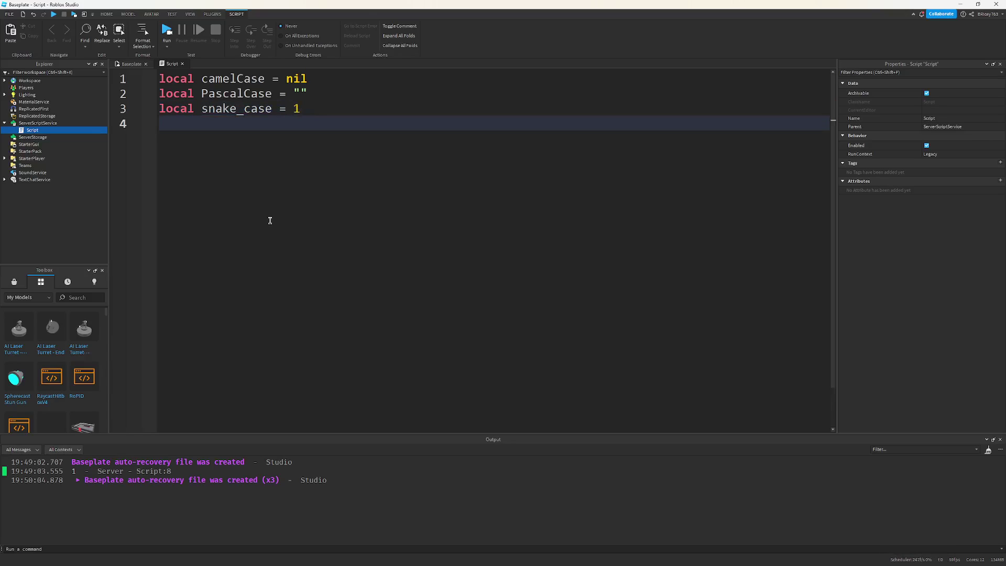
text(local )
text(Cursed_)
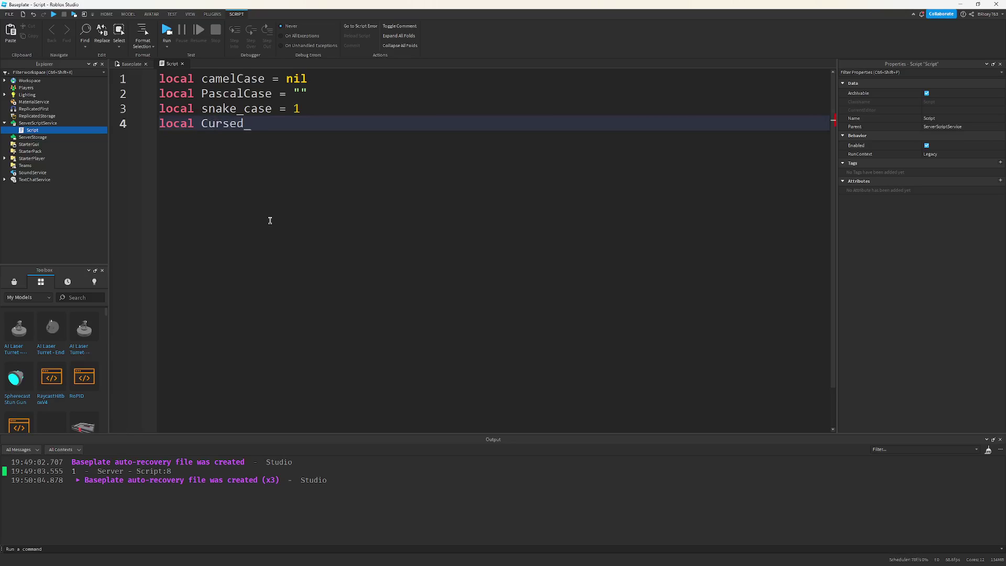
text(Case = )
text(100)
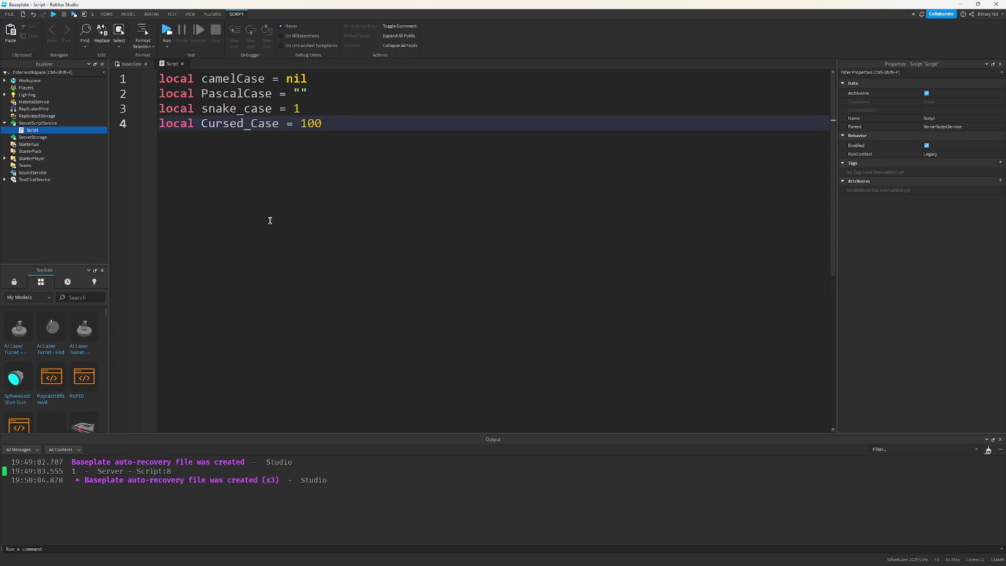
key(alt+Tab)
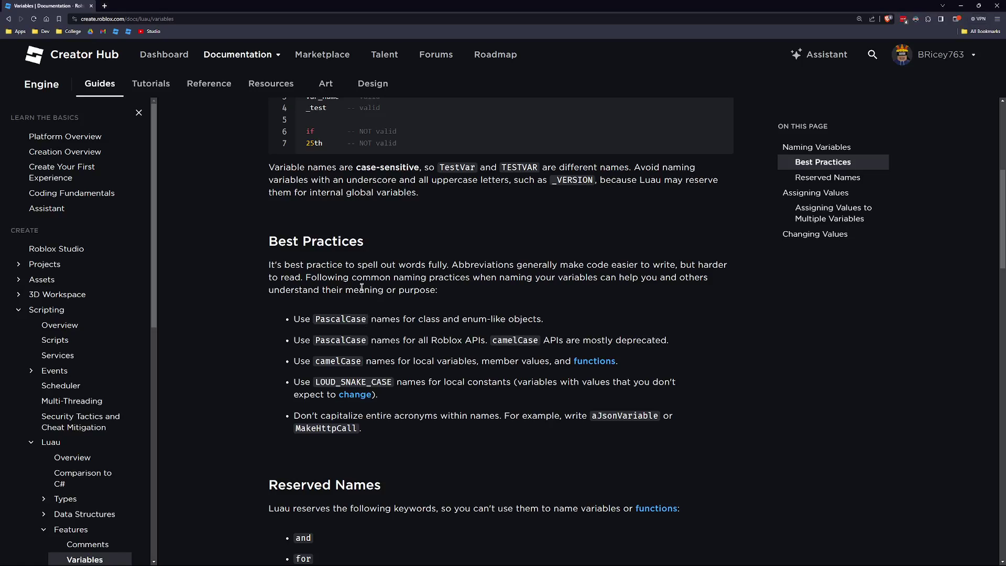
- Highlight the Best Practices advice on spelling words fully and the PascalCase class rule
mouse_move(253, 236)
mouse_down()
mouse_move(470, 378)
mouse_move(488, 440)
mouse_up()
click(462, 421)
drag(400, 264, 453, 264)
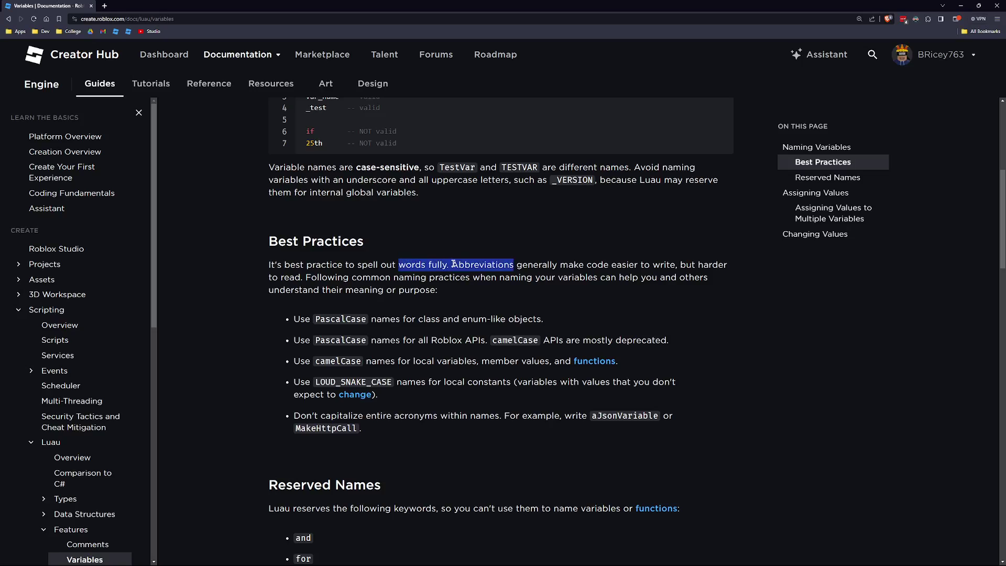
double_click(340, 318)
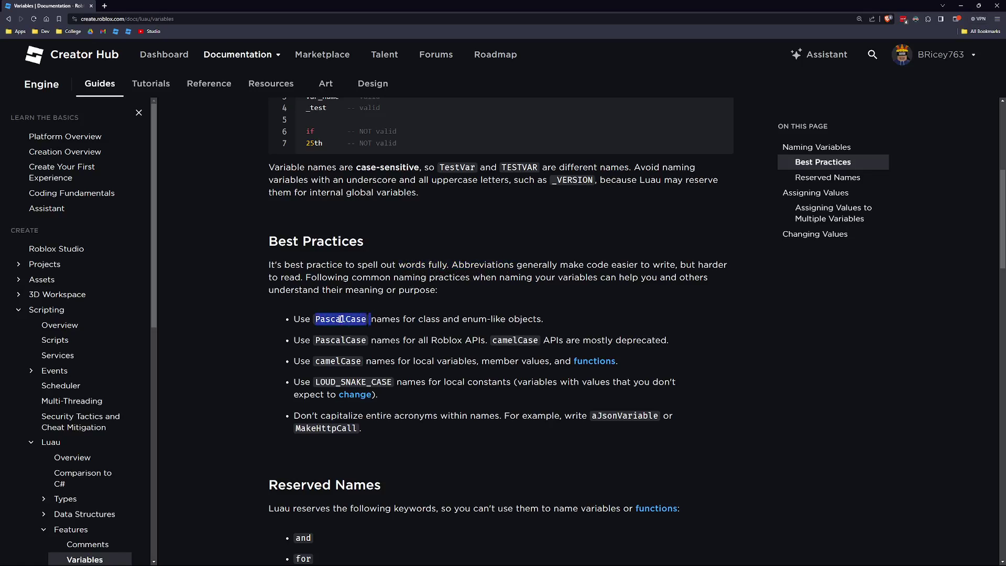
drag(340, 318, 541, 318)
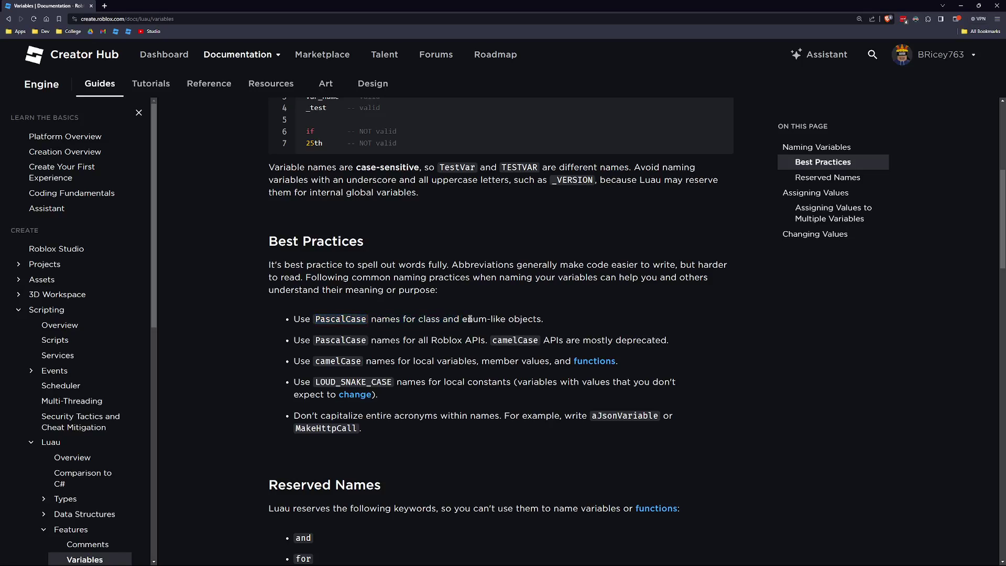
- Highlight the PascalCase rule for Roblox APIs, then clear the selection
double_click(342, 340)
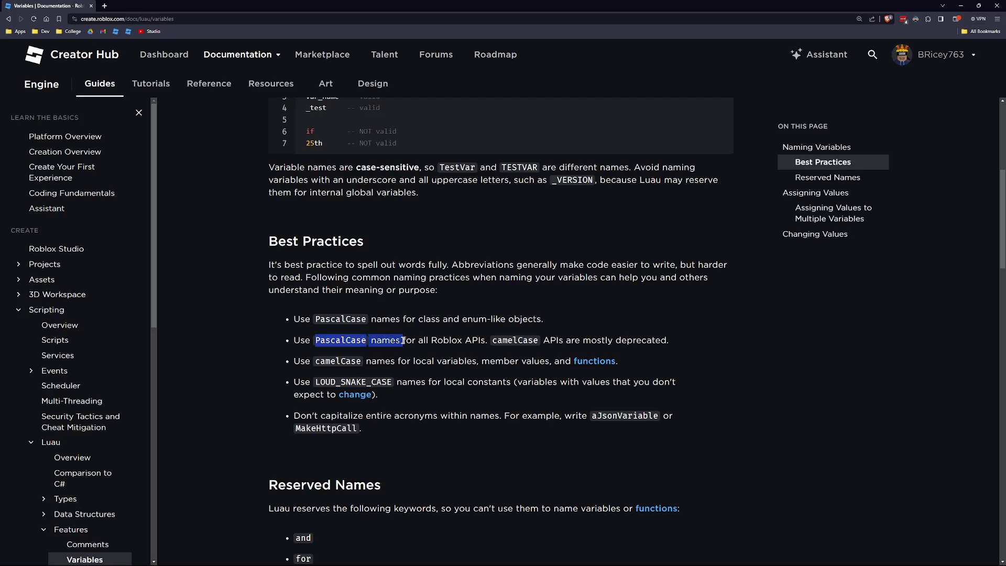
drag(343, 339, 421, 340)
double_click(474, 340)
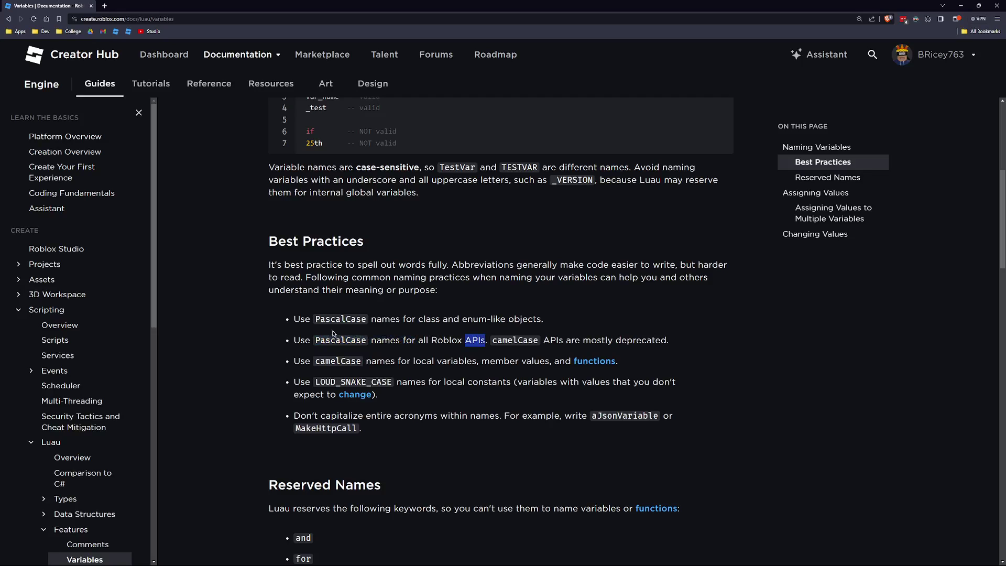
scroll(358, 338, down, 1)
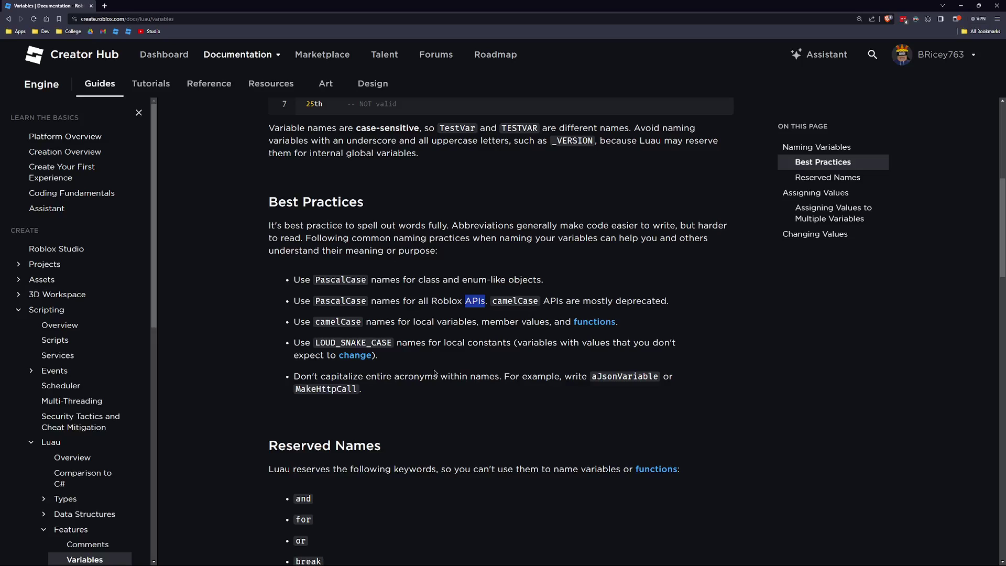
scroll(435, 373, down, 1)
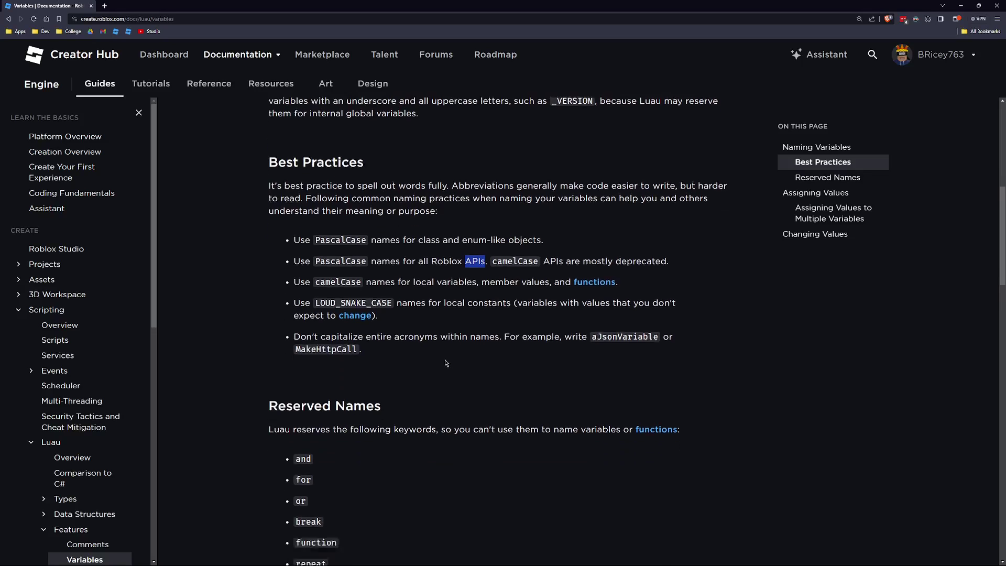
scroll(434, 369, up, 1)
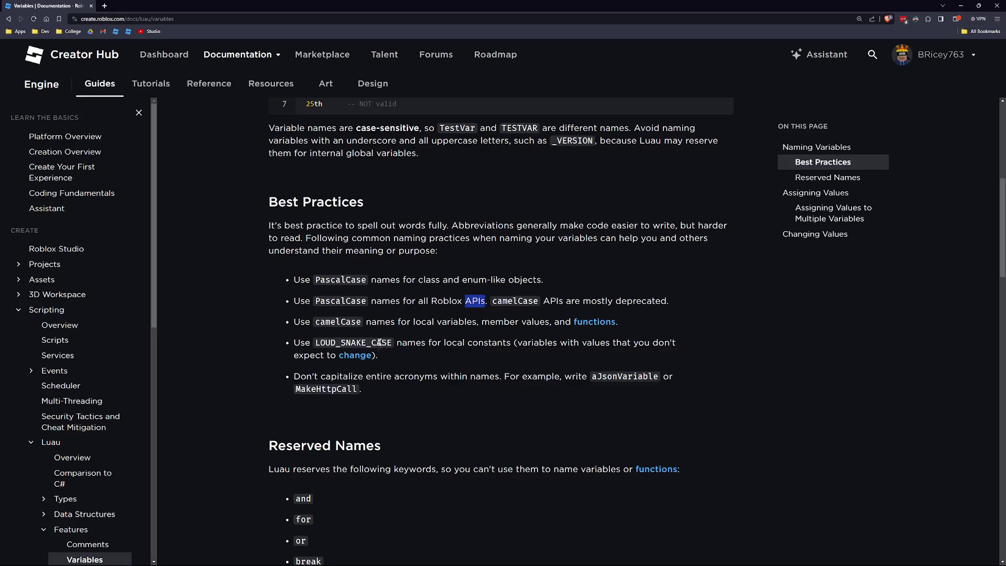
click(360, 297)
scroll(338, 324, down, 1)
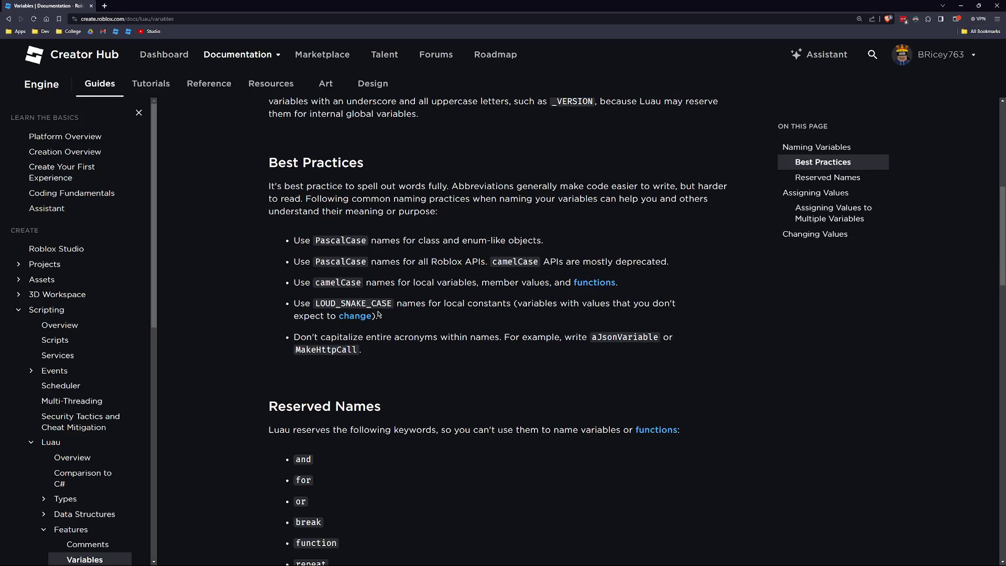
- Add a stray 'asdfas' line below line 4 and select the camelCase name, then return to the docs
key(alt+Tab)
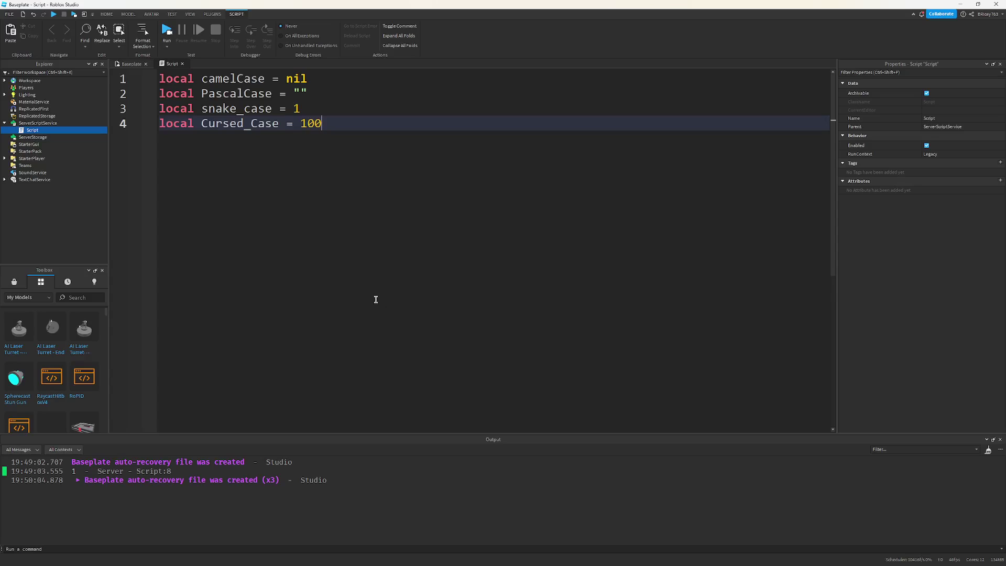
key(Return)
key(Return)
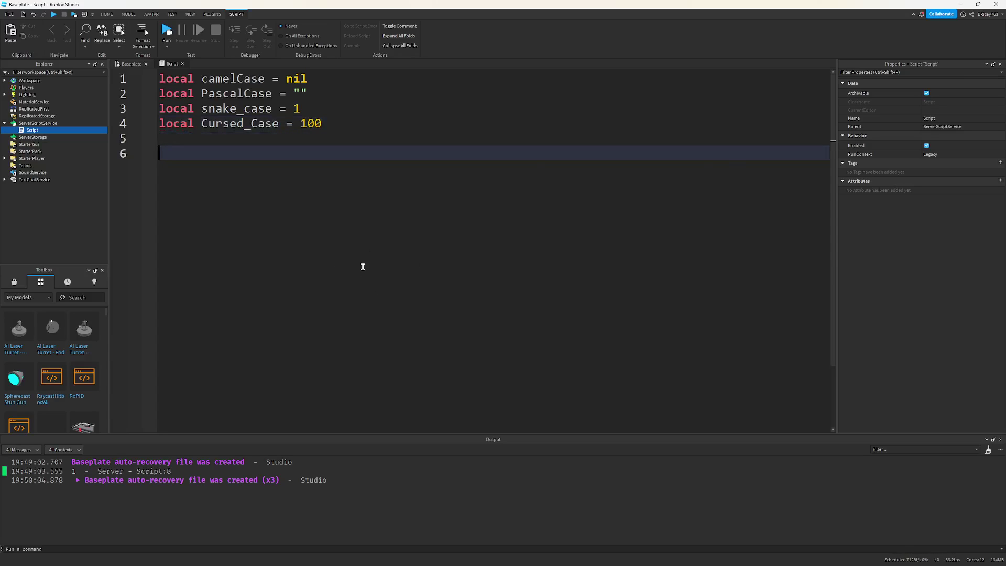
text(asdfas d)
key(BackSpace)
key(BackSpace)
key(Return)
key(Return)
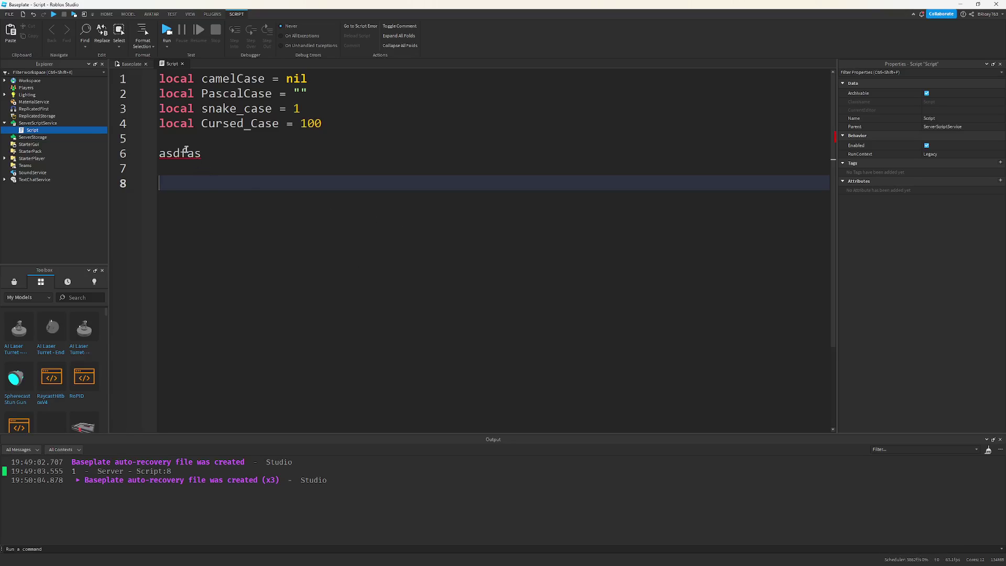
mouse_move(180, 153)
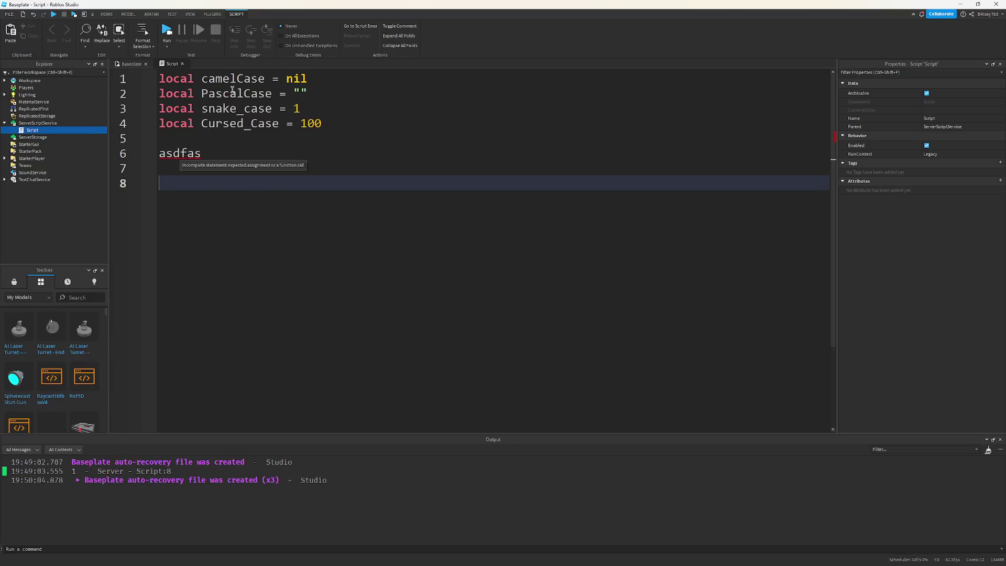
double_click(233, 77)
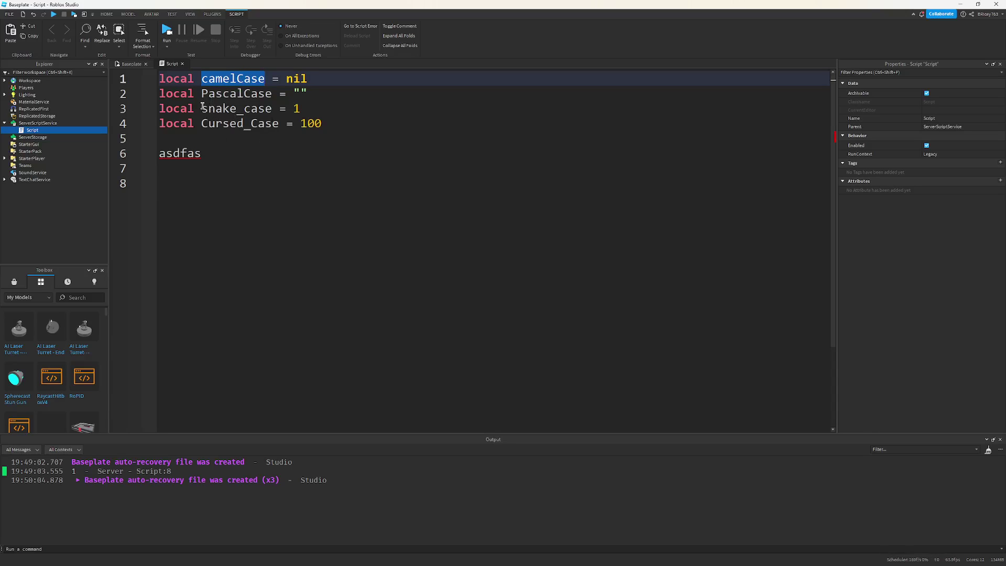
key(alt+Tab)
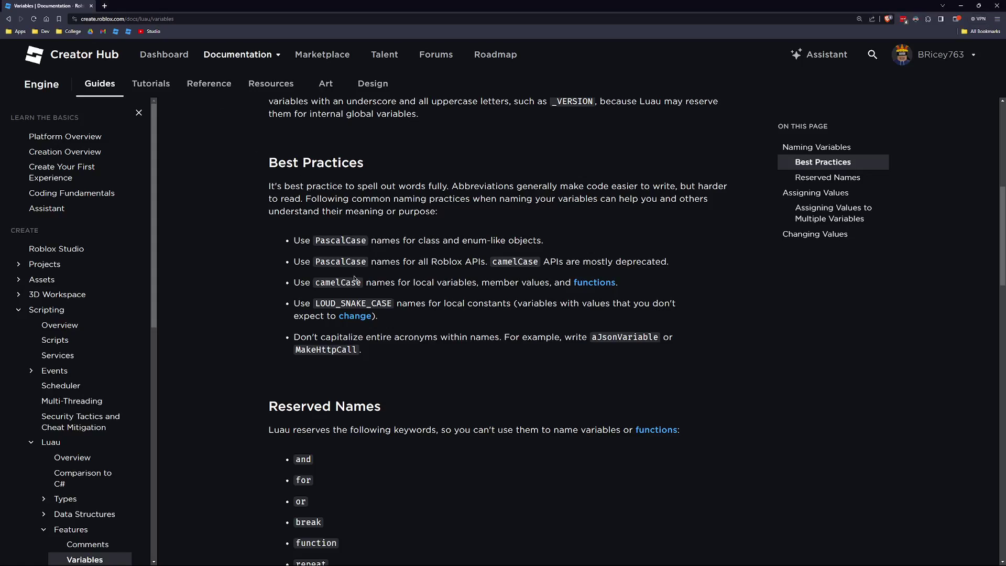
- Select LOUD_SNAKE_CASE in the docs and delete the stray 'asdfas' line from the script
double_click(329, 301)
double_click(327, 302)
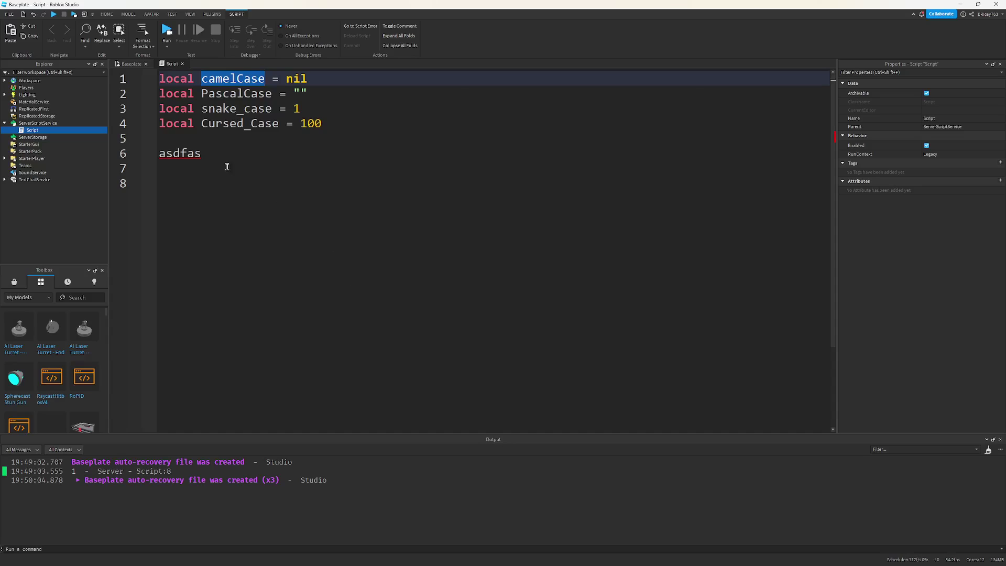
double_click(195, 151)
key(BackSpace)
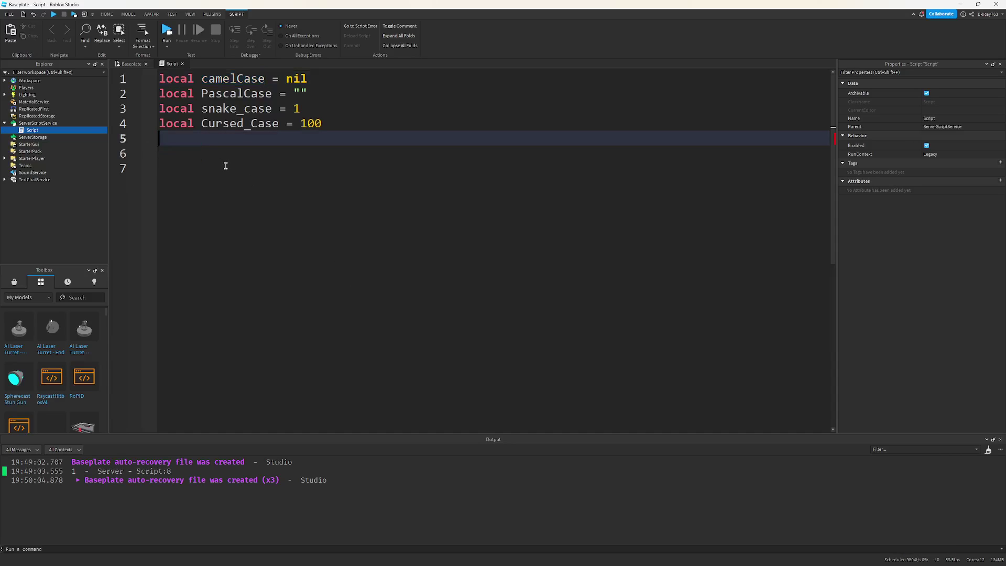
key(alt+Tab)
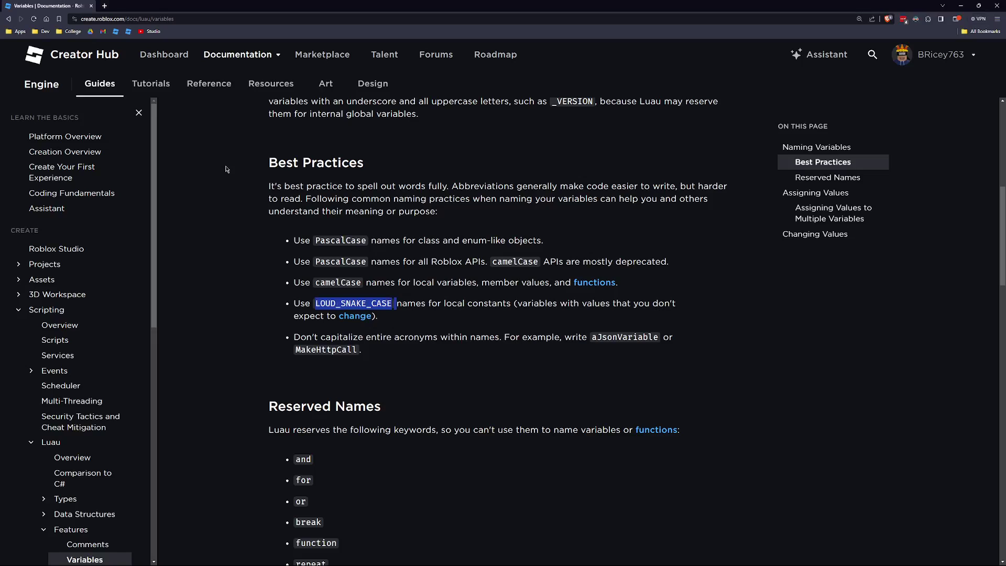
- Highlight the five best-practice bullets and the camelCase local-variable rule, then return to Studio
double_click(324, 239)
drag(324, 239, 453, 350)
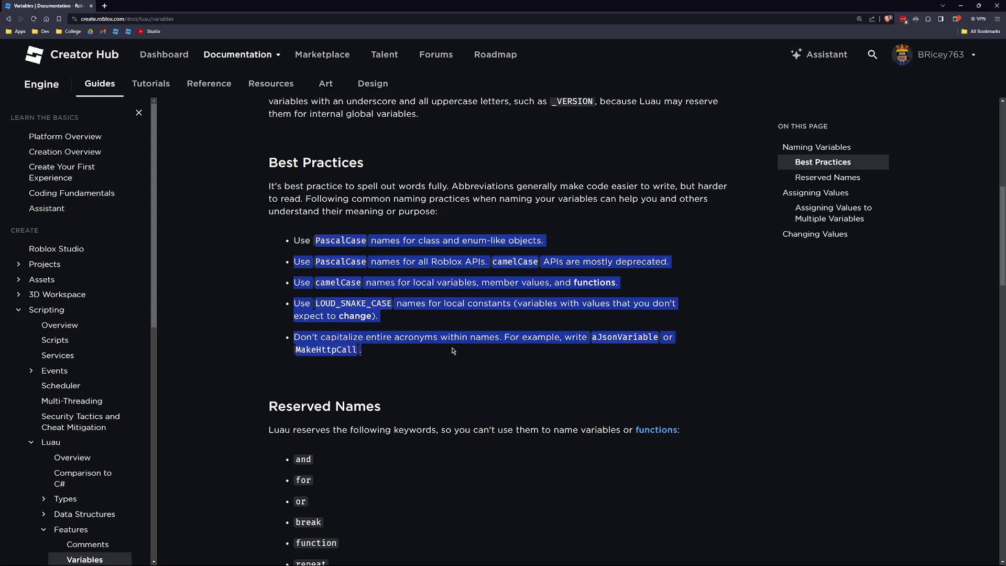
click(453, 350)
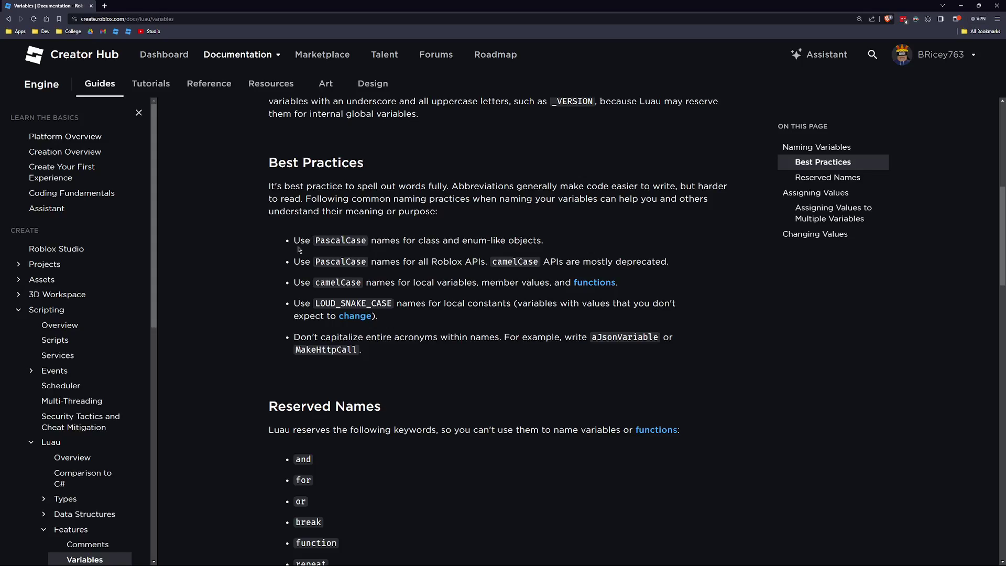
drag(301, 241, 431, 360)
click(319, 261)
double_click(326, 279)
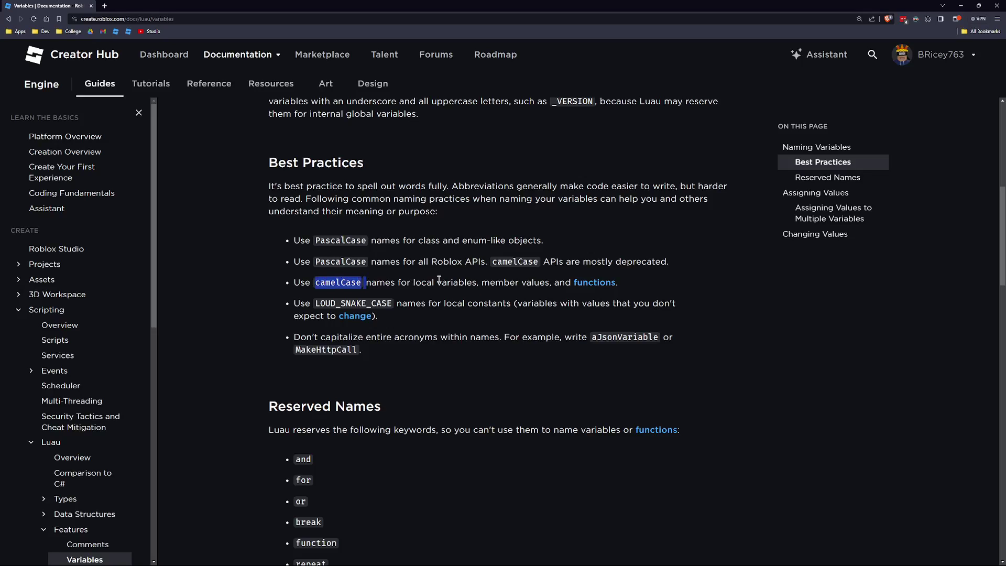
click(490, 307)
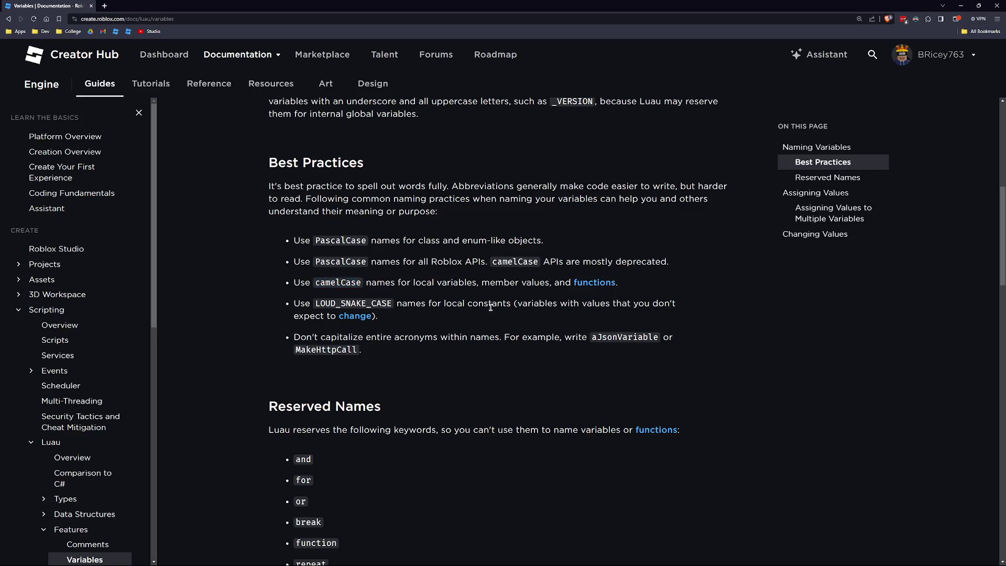
key(alt+Tab)
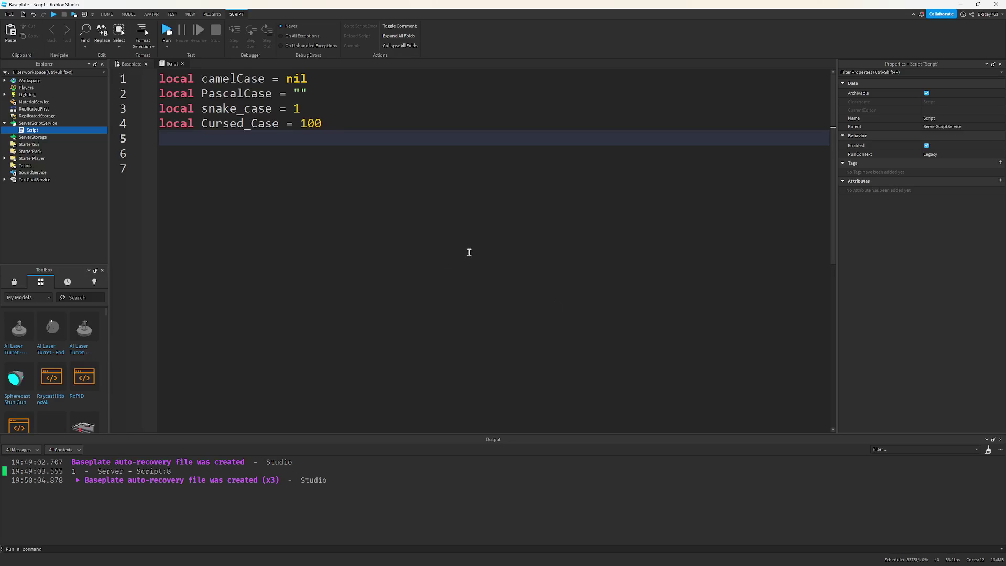
drag(201, 93, 331, 89)
click(331, 89)
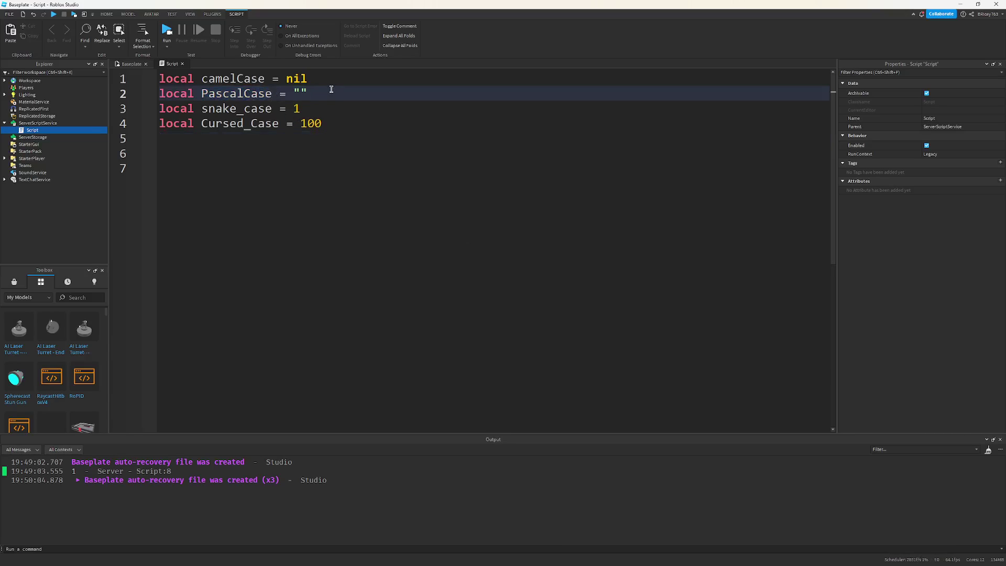
double_click(271, 93)
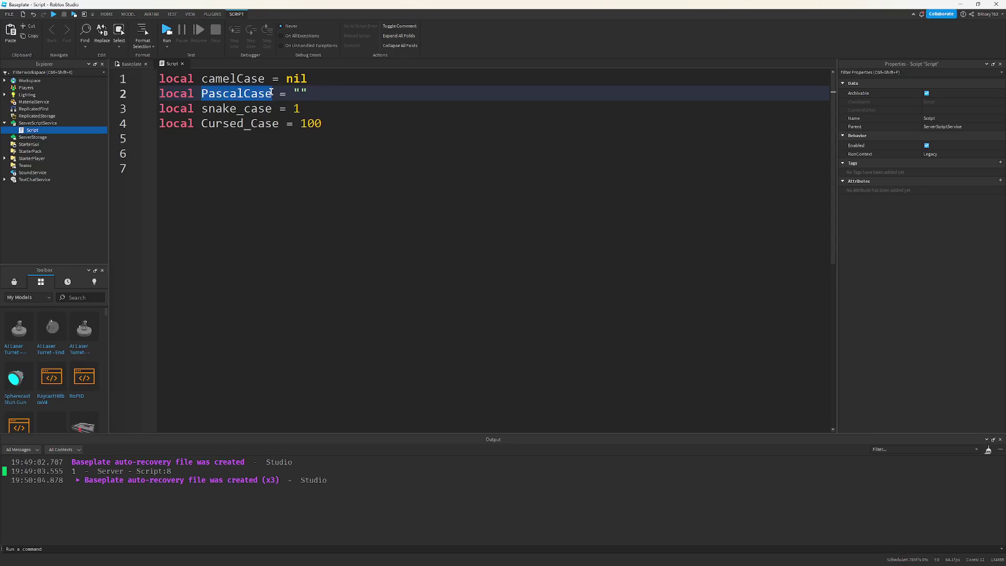
click(272, 93)
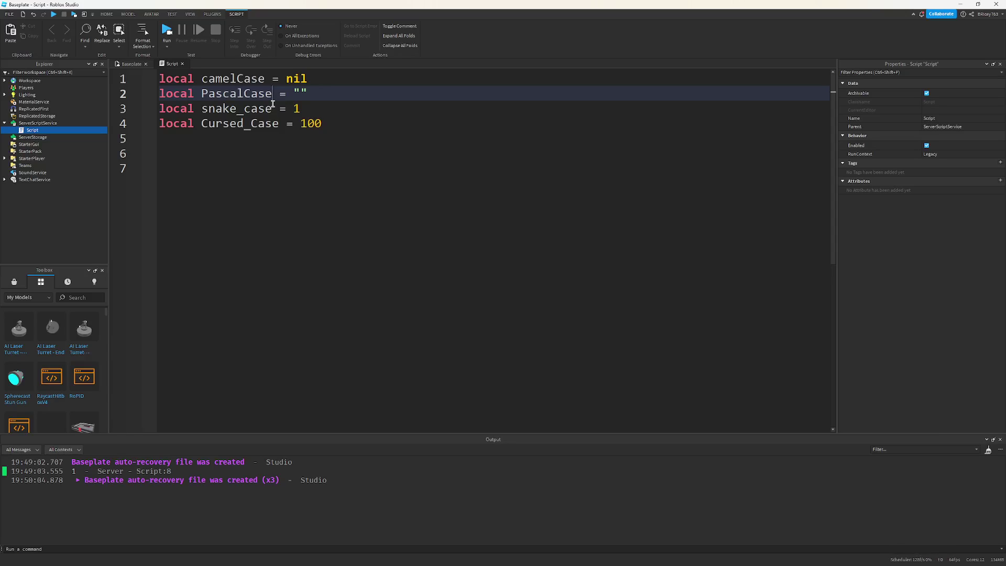
click(329, 121)
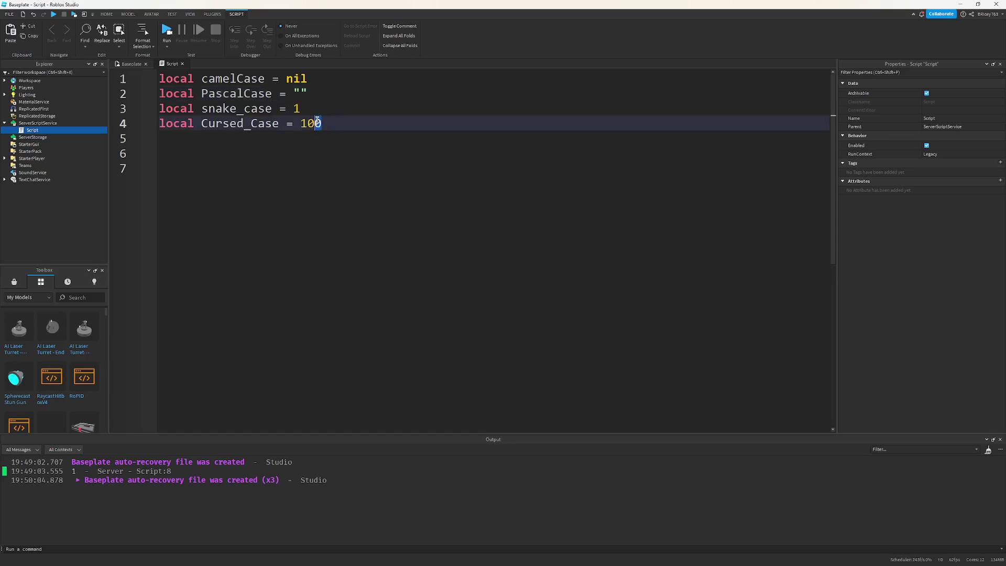
drag(316, 122, 325, 119)
click(304, 105)
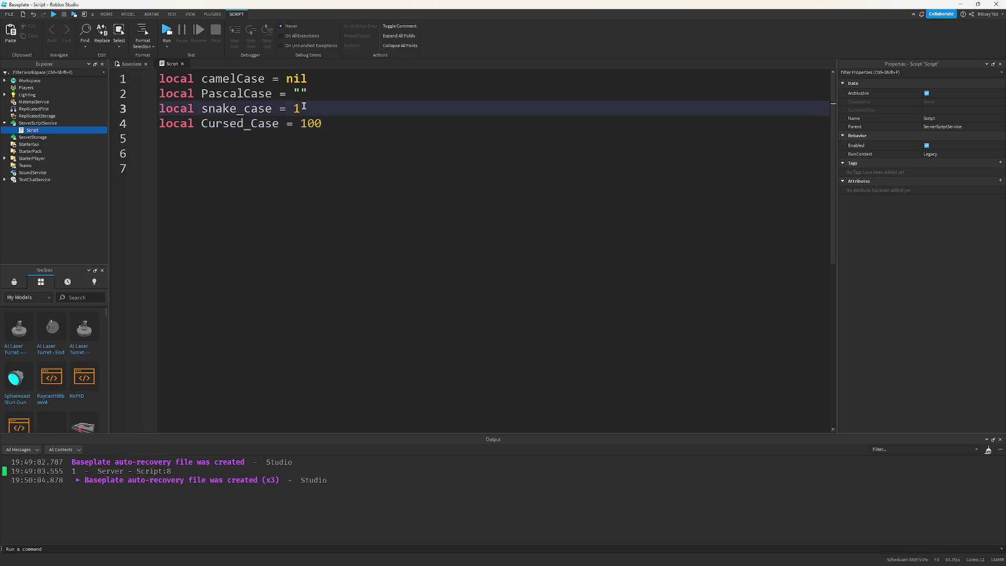